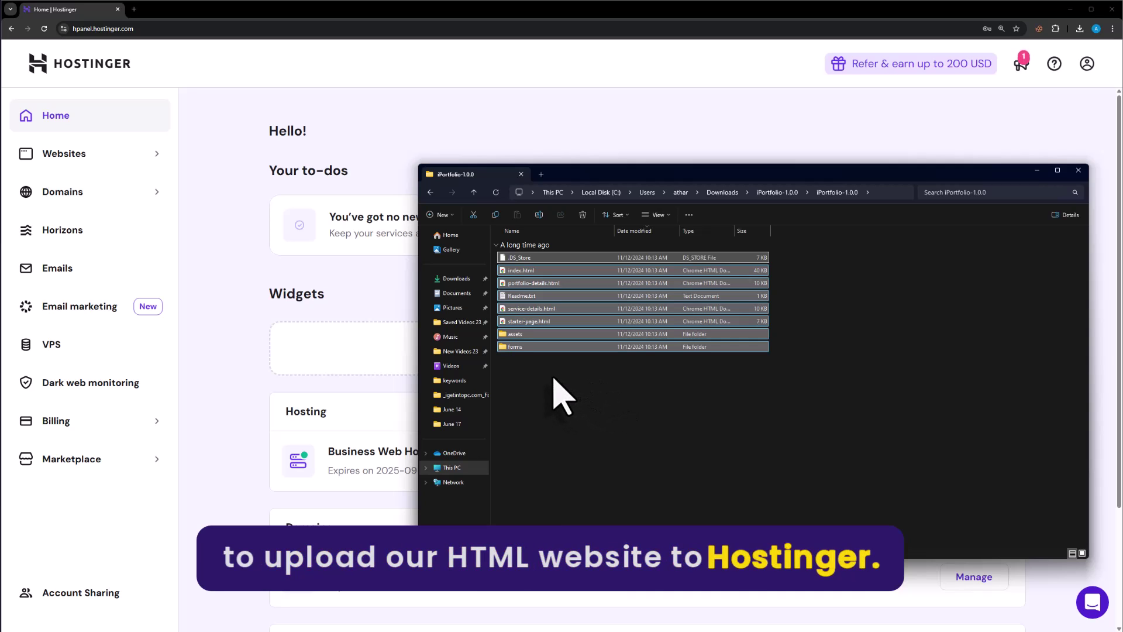
# Bring the hPanel home page to the front and scroll down to the Hosting card.
pyautogui.click(254, 157)
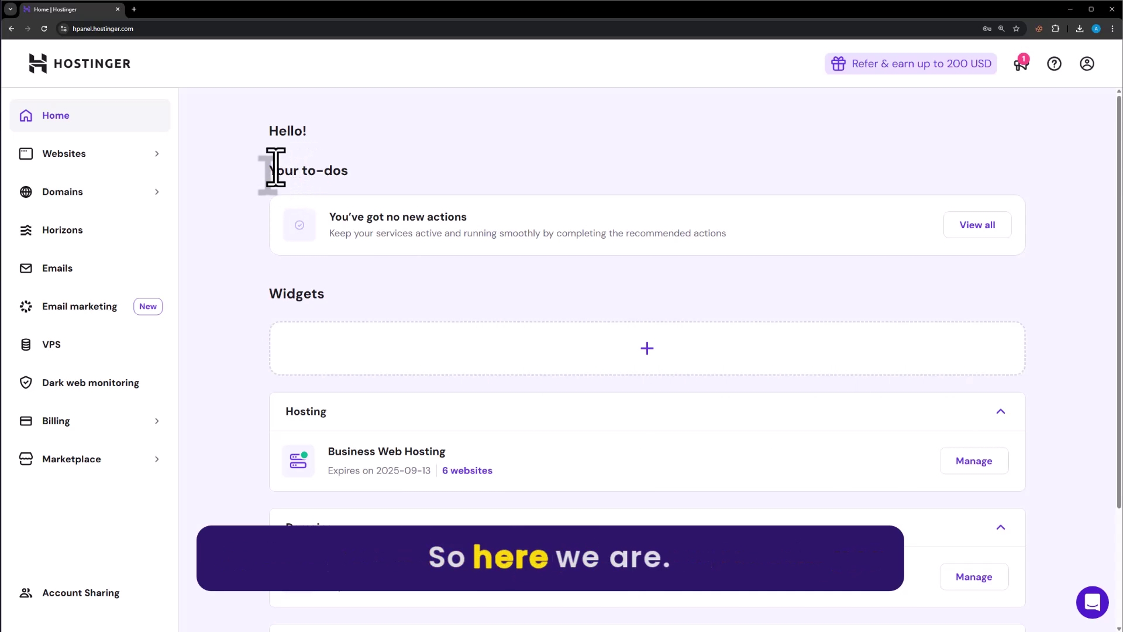
pyautogui.scroll(-2, 275, 170)
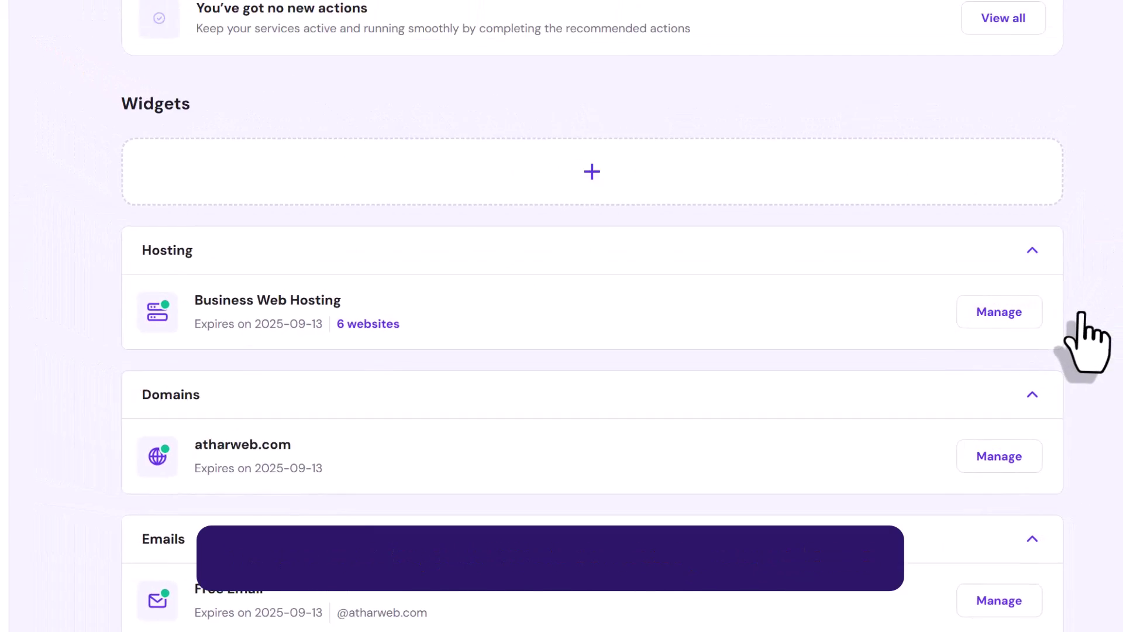
# Manage Business Web Hosting, switch to newsite.atharweb.com, and launch its File manager.
pyautogui.click(1081, 314)
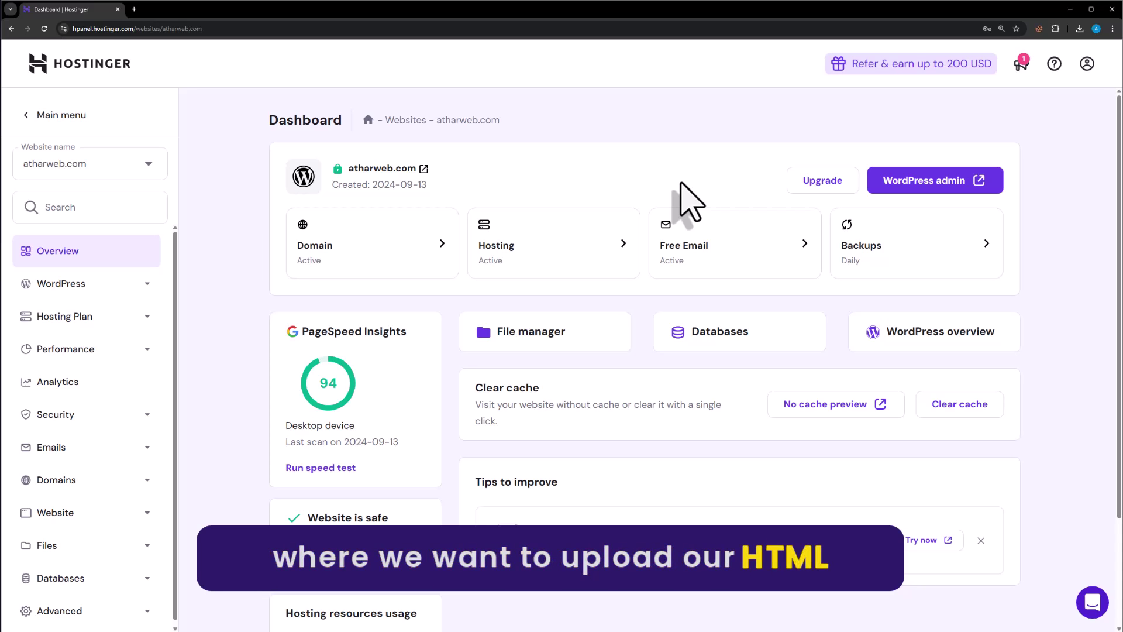
pyautogui.click(123, 166)
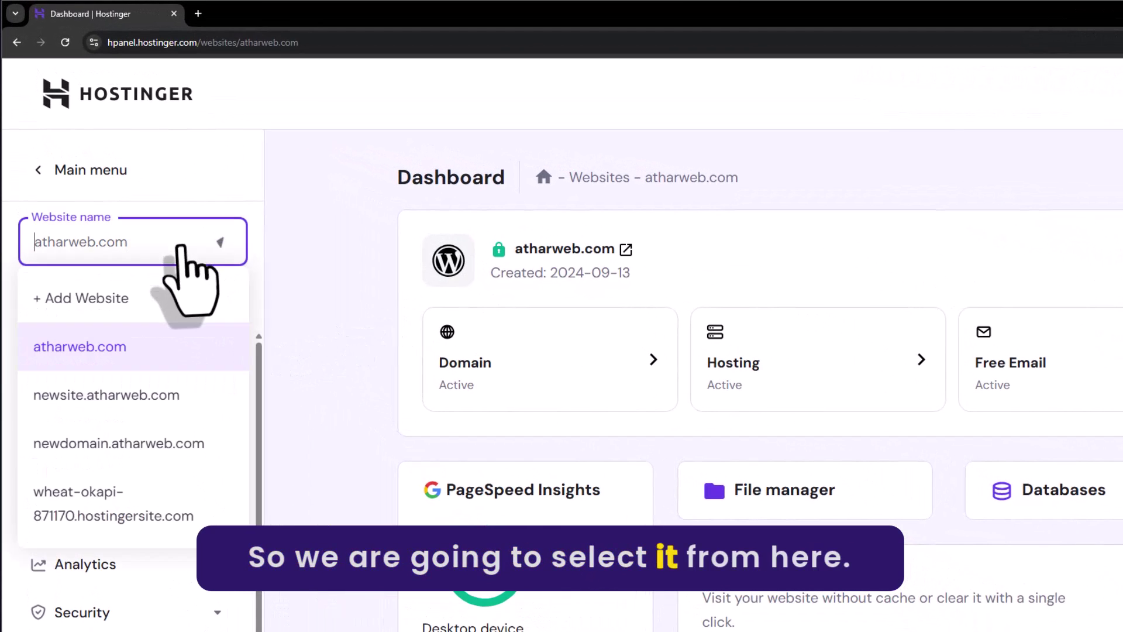
pyautogui.click(163, 400)
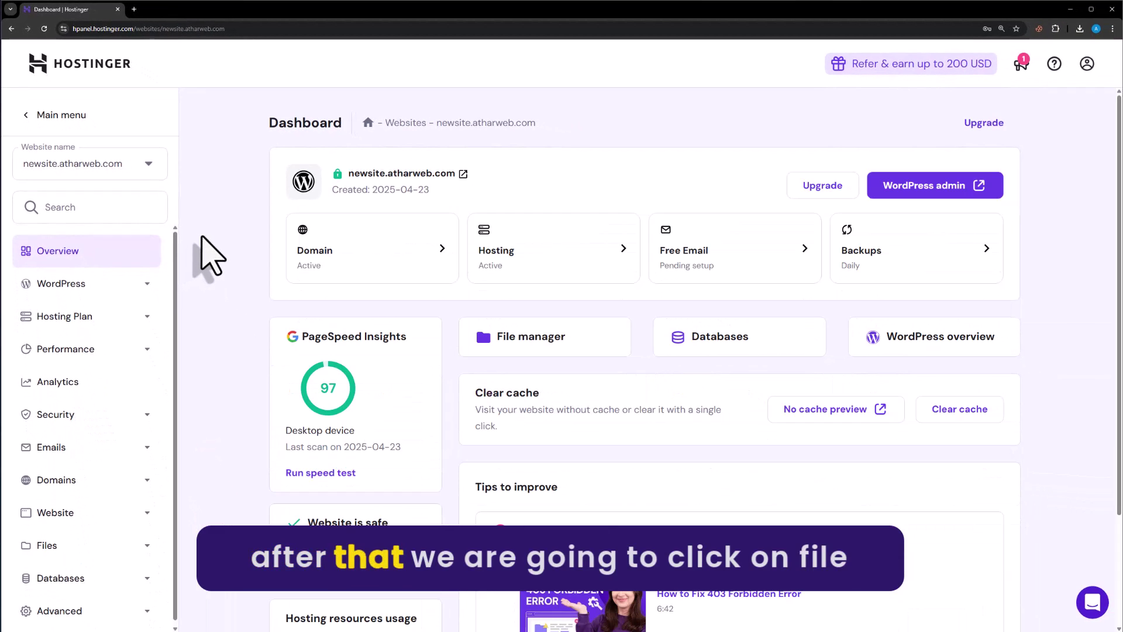
pyautogui.click(552, 350)
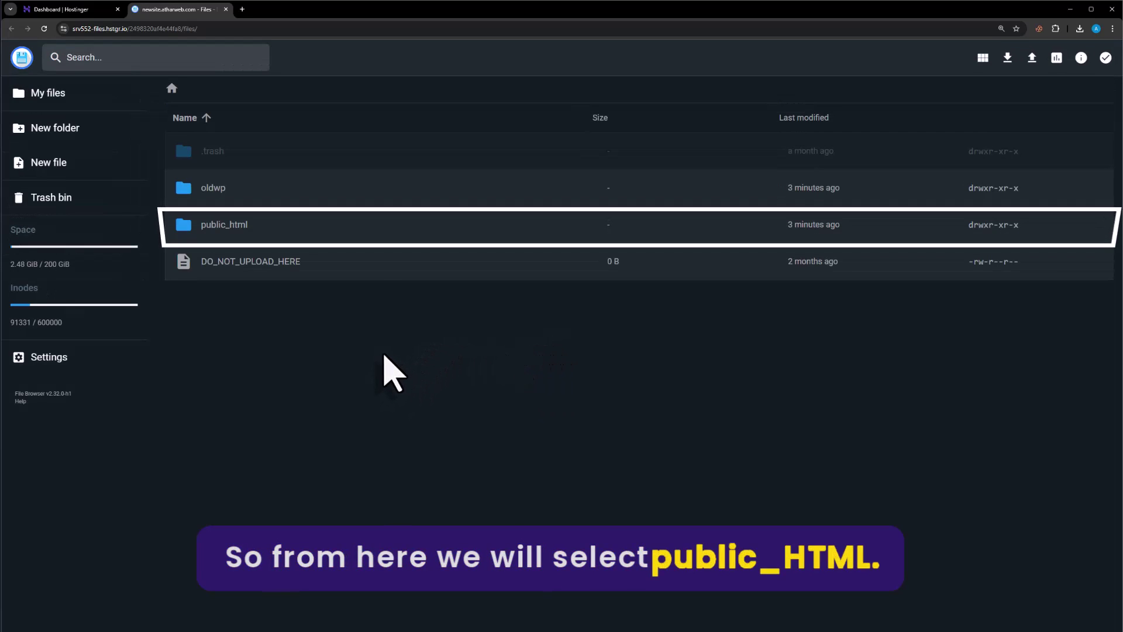
# Open the public_html folder to confirm it is empty.
pyautogui.doubleClick(261, 225)
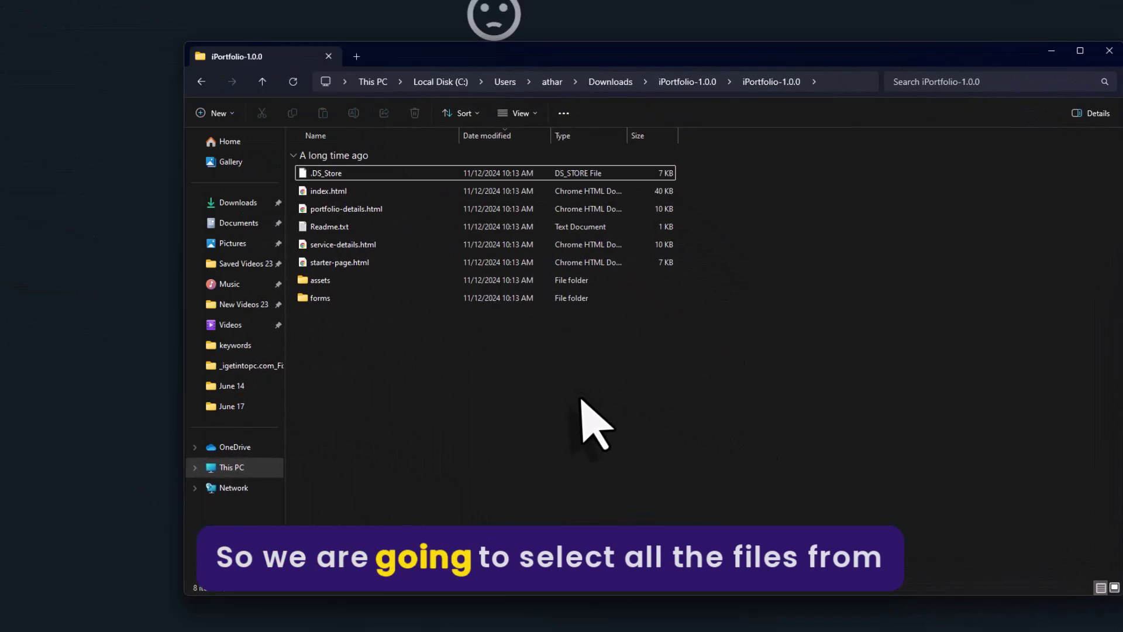
# Pack all iPortfolio-1.0.0 site files into iPortfolio-1.0.0.zip using WinRAR's ZIP format.
pyautogui.hotkey('ctrl', 'a')
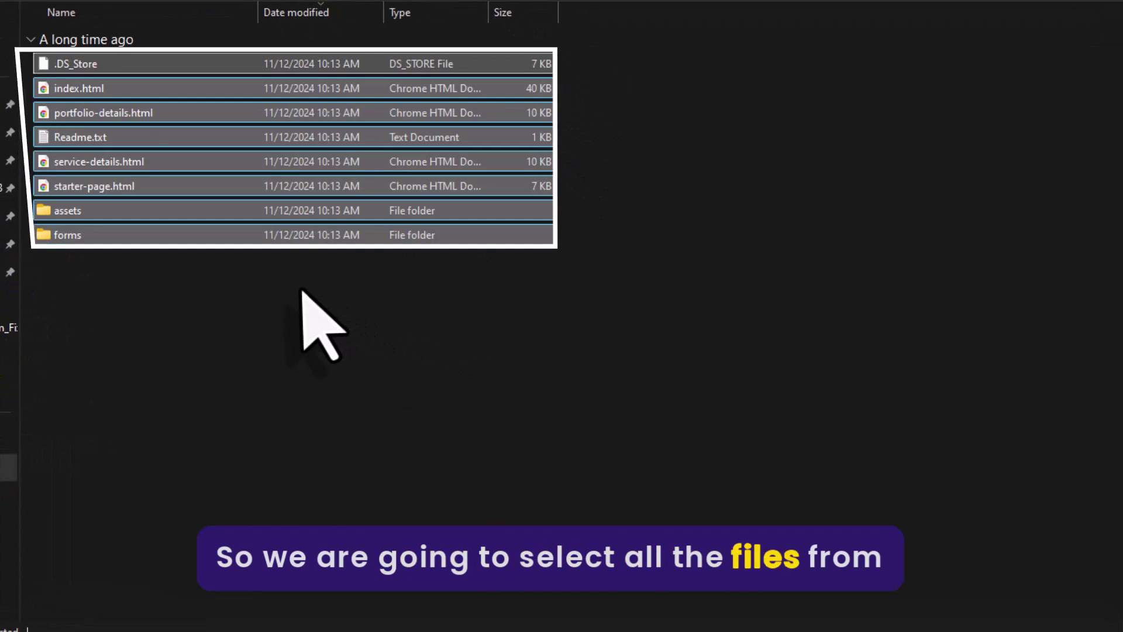
pyautogui.rightClick(236, 236)
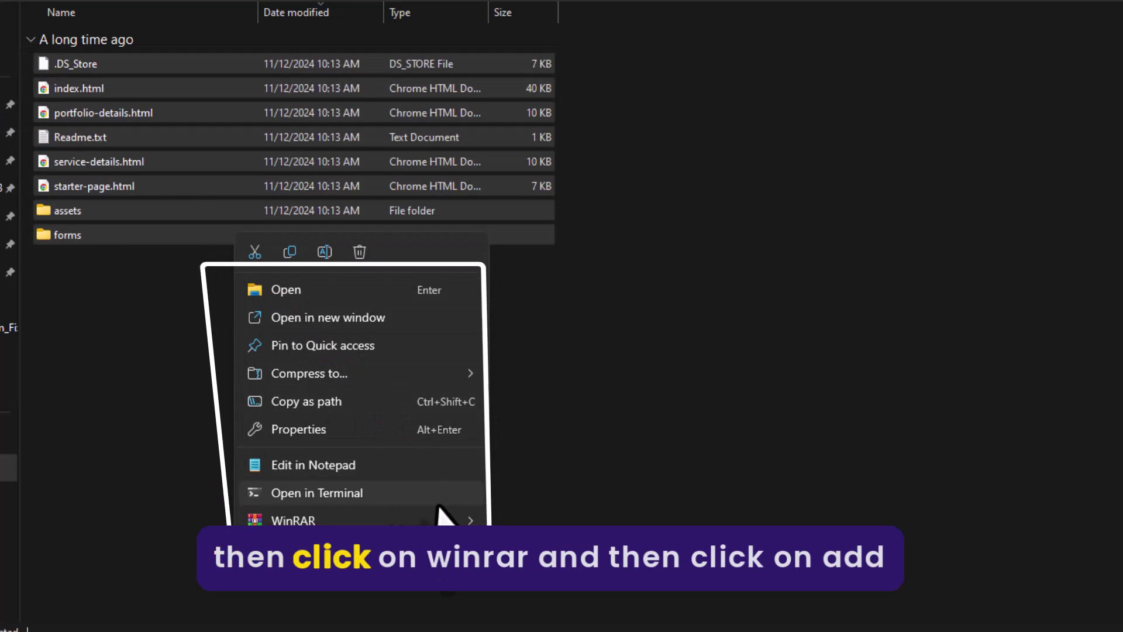
pyautogui.moveTo(441, 519)
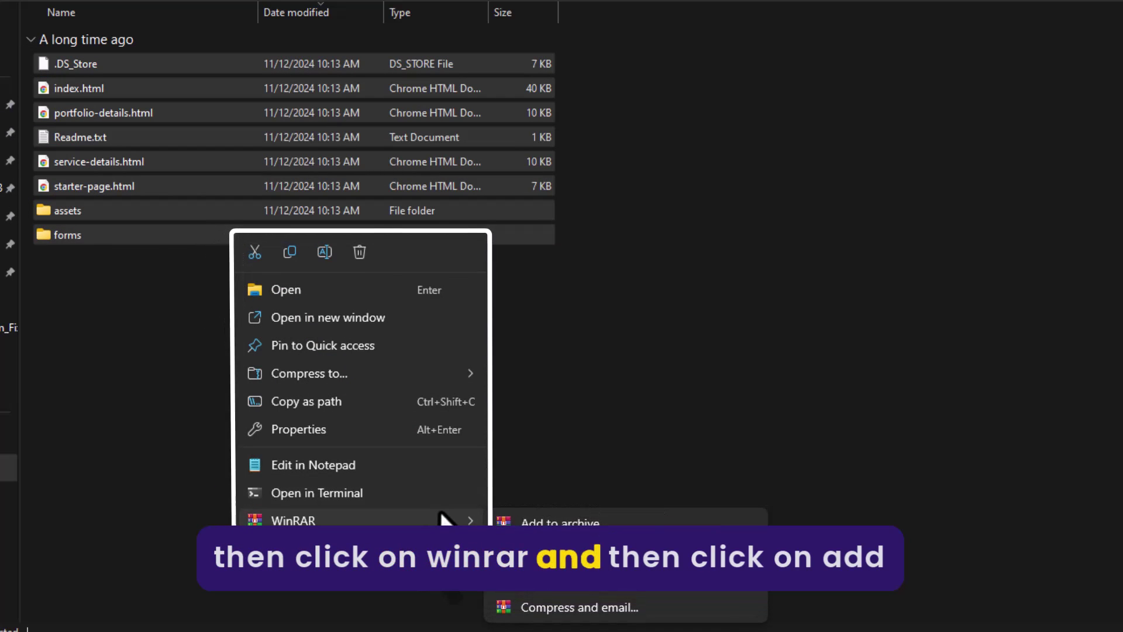
pyautogui.click(542, 523)
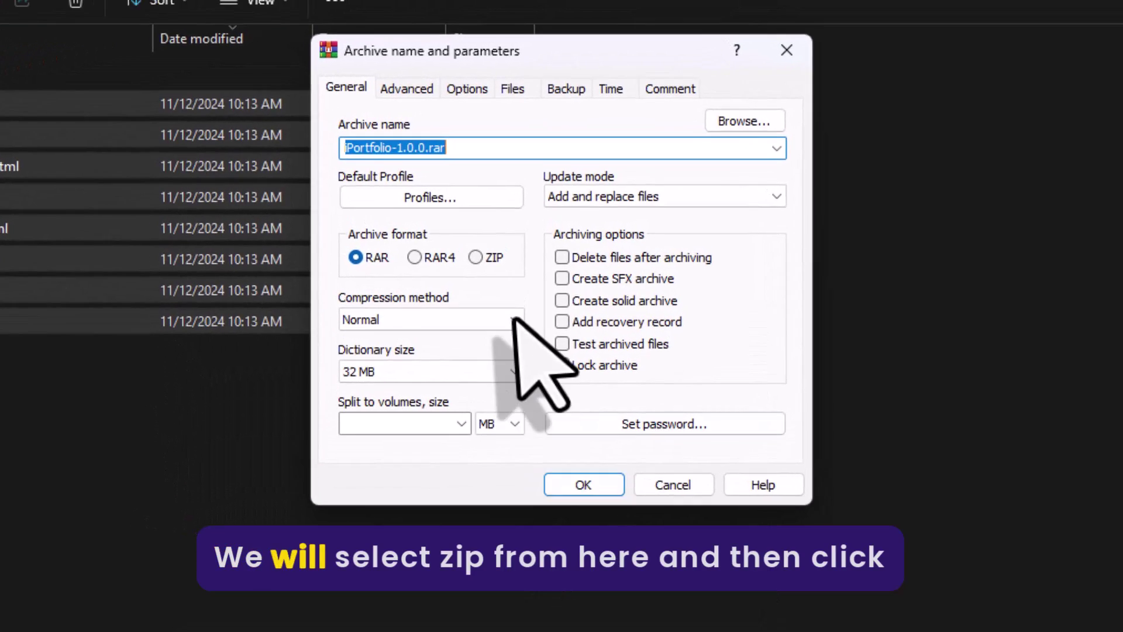
pyautogui.click(458, 291)
pyautogui.click(594, 588)
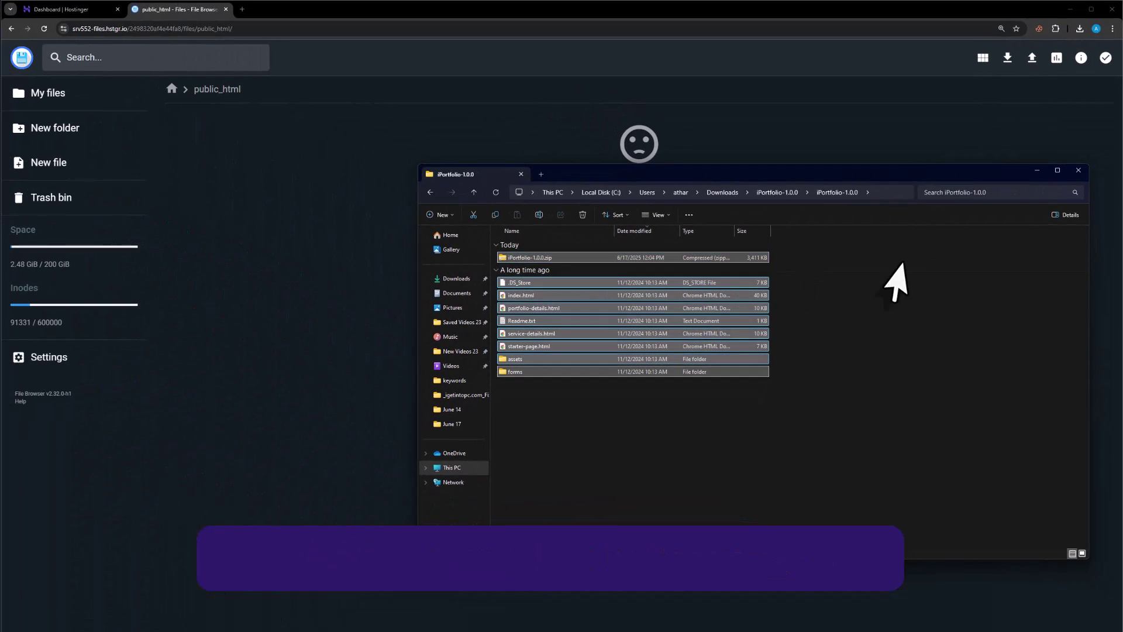
# Upload iPortfolio-1.0.0.zip as a single file into public_html.
pyautogui.click(1032, 59)
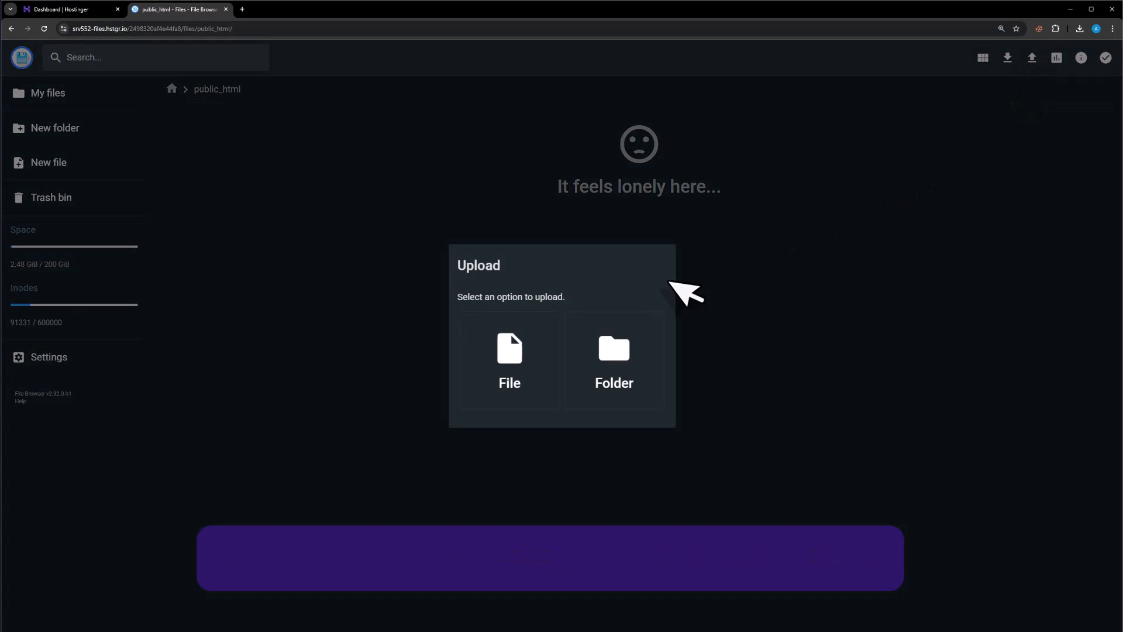
pyautogui.click(509, 369)
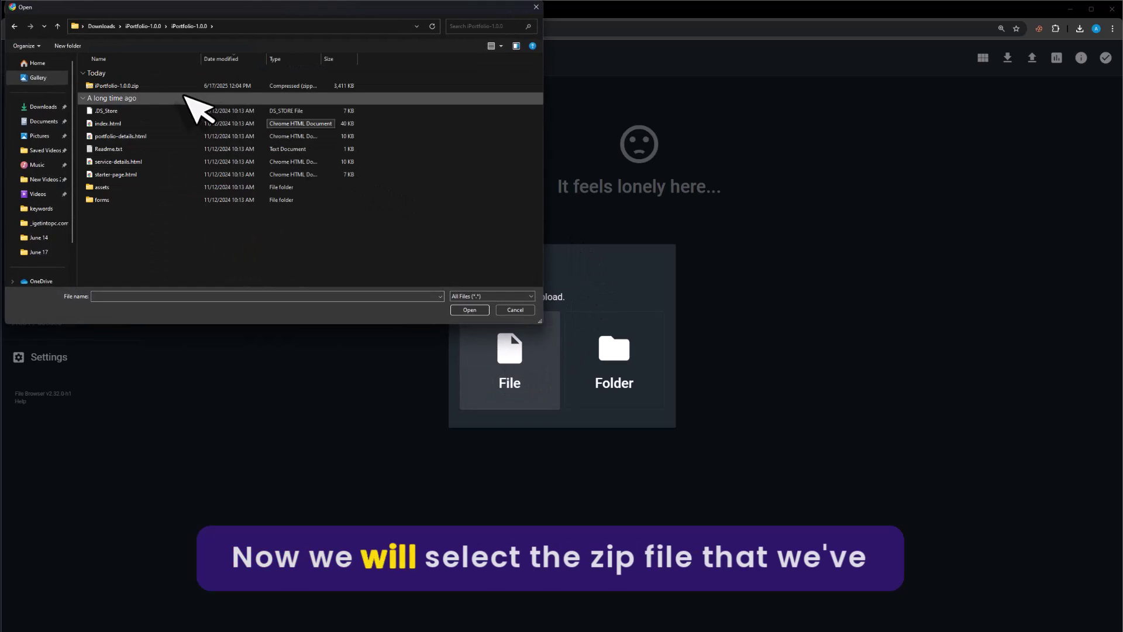
pyautogui.click(143, 87)
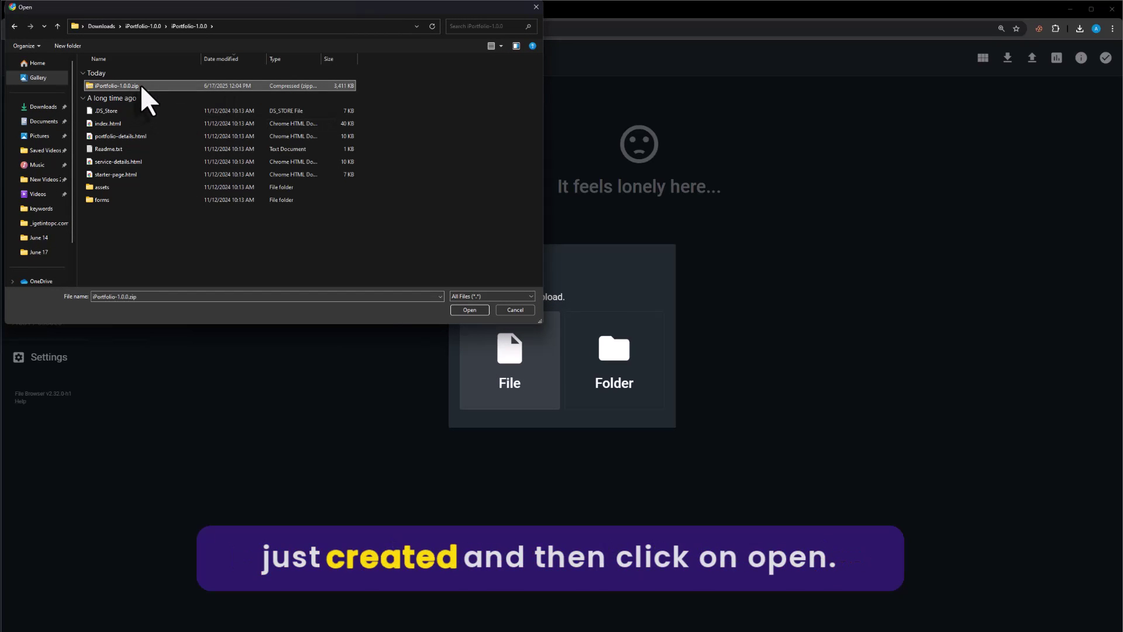
pyautogui.click(470, 310)
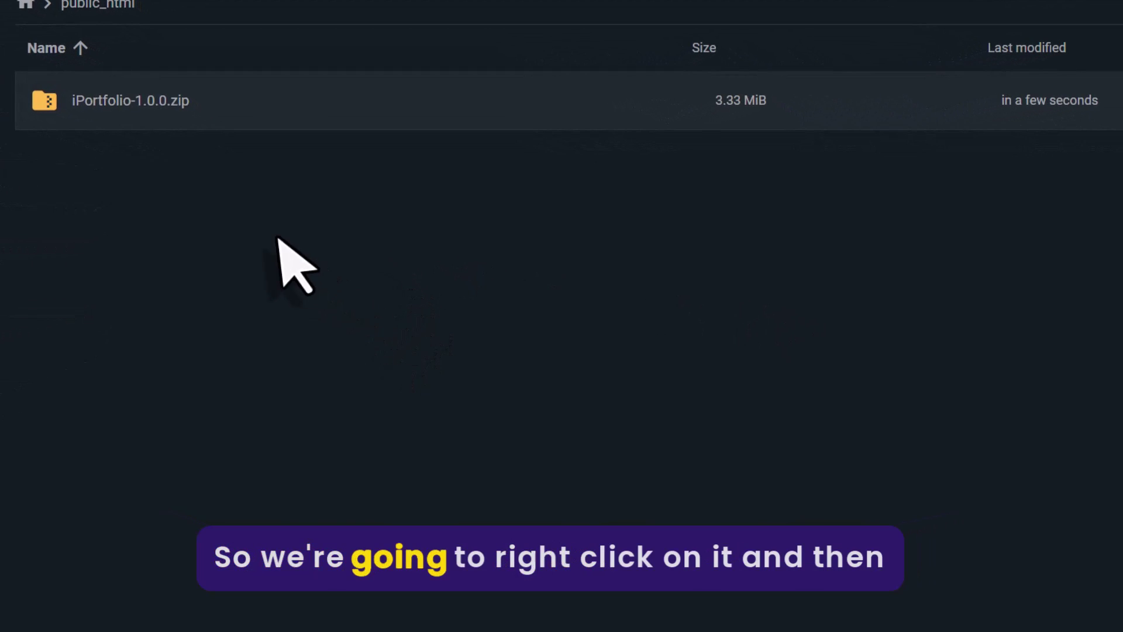
# Extract iPortfolio-1.0.0.zip into a new folder named hell0.
pyautogui.rightClick(185, 109)
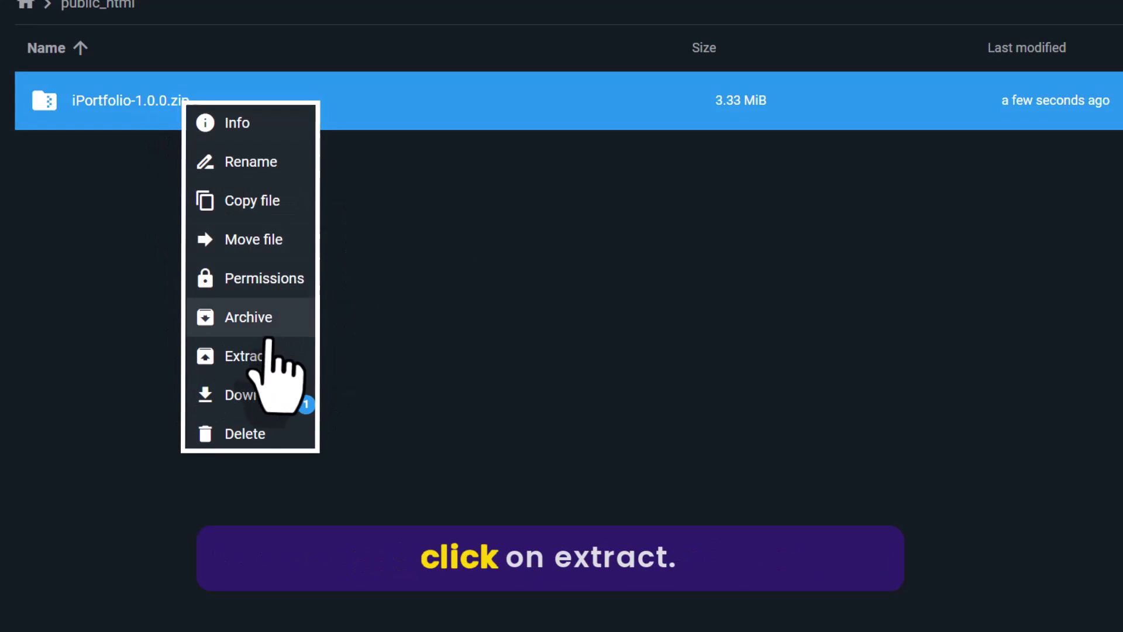
pyautogui.click(251, 358)
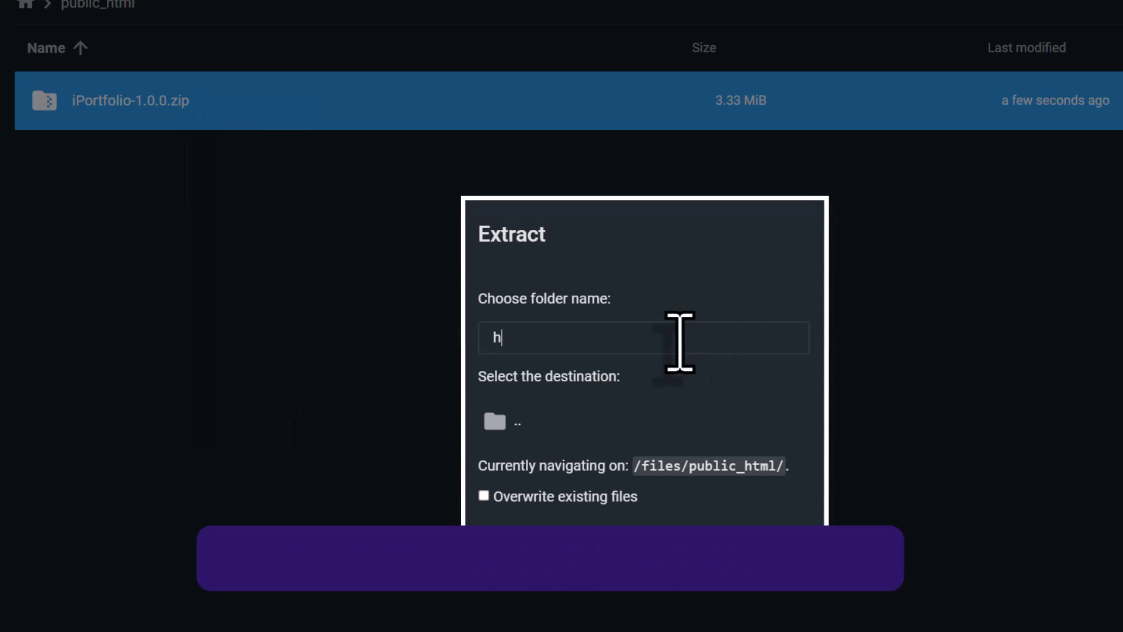
pyautogui.click(787, 585)
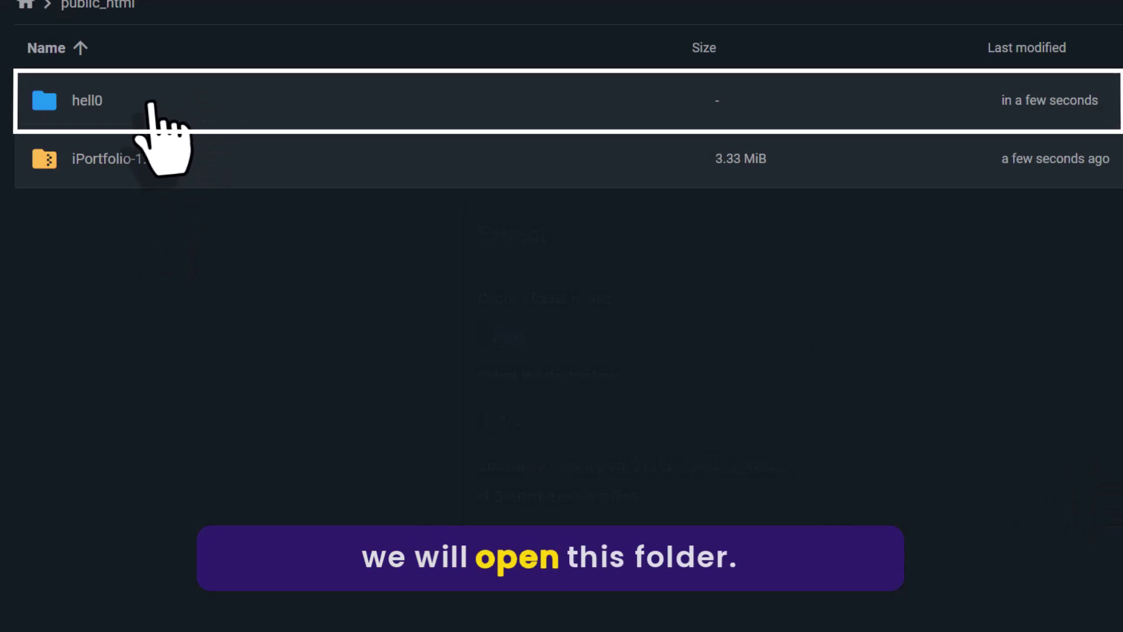
# Move every item in hell0 up one level into public_html via the Move dialog.
pyautogui.doubleClick(151, 105)
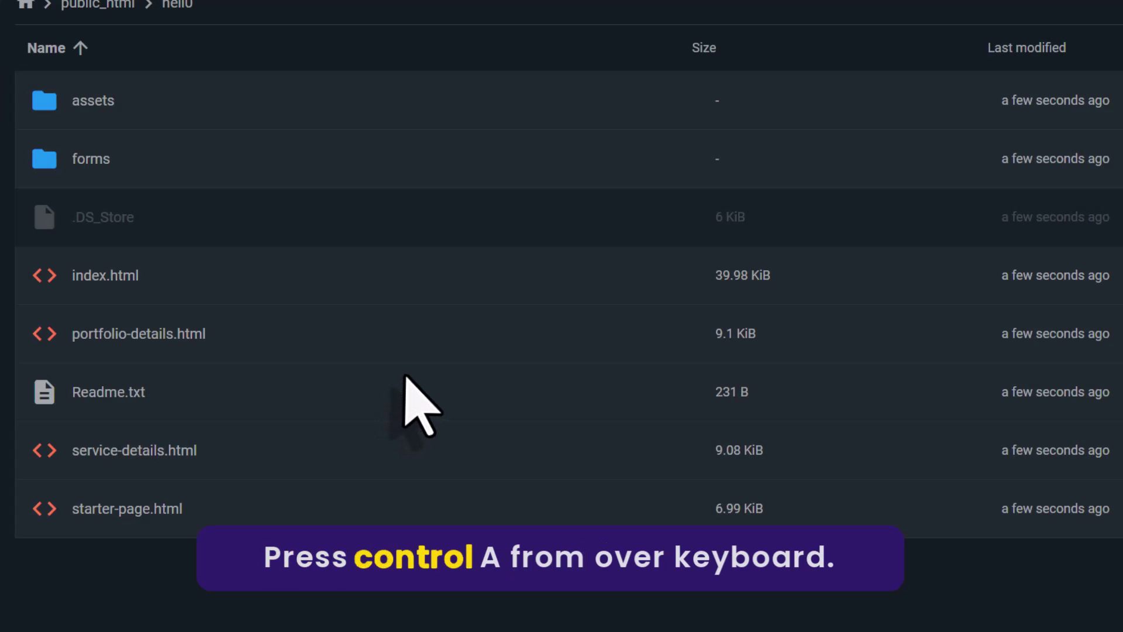
pyautogui.hotkey('ctrl', 'a')
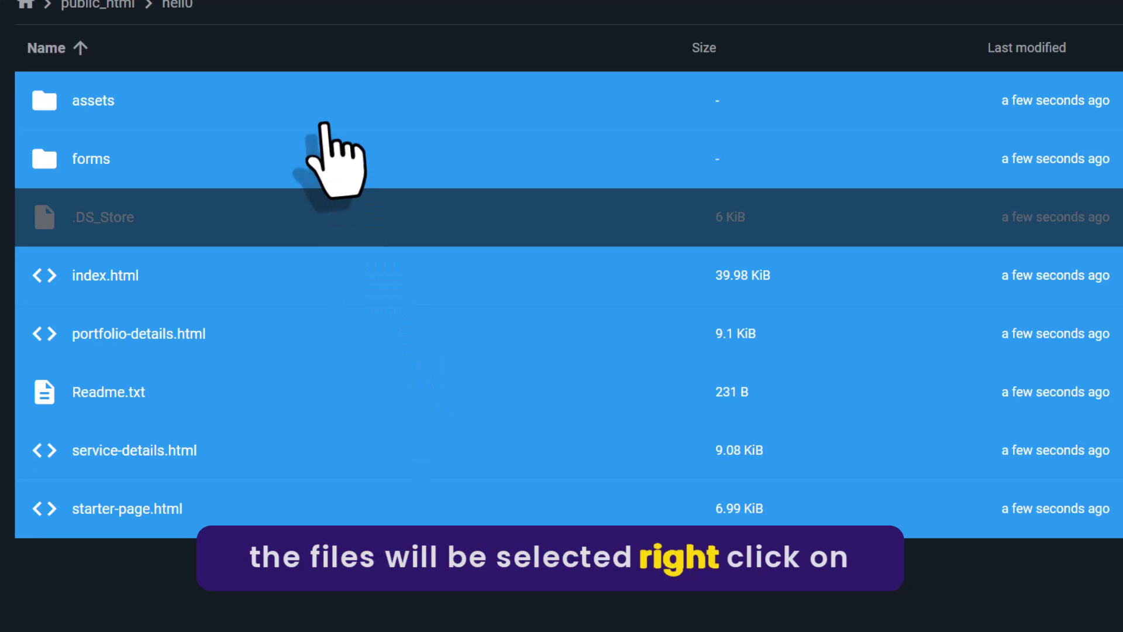
pyautogui.rightClick(332, 93)
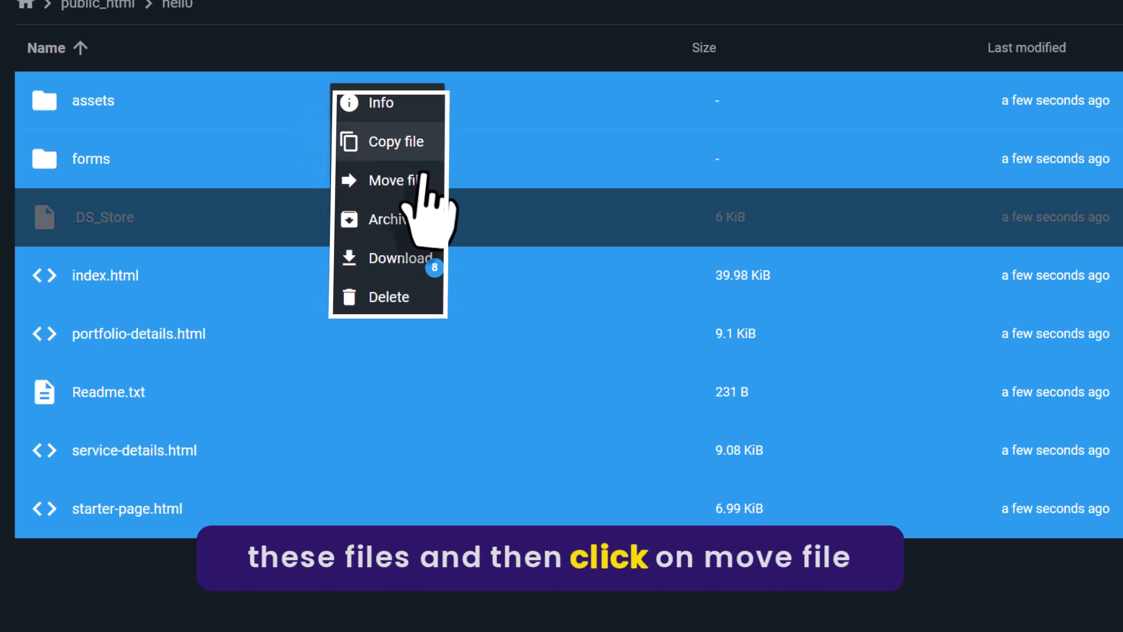
pyautogui.click(409, 186)
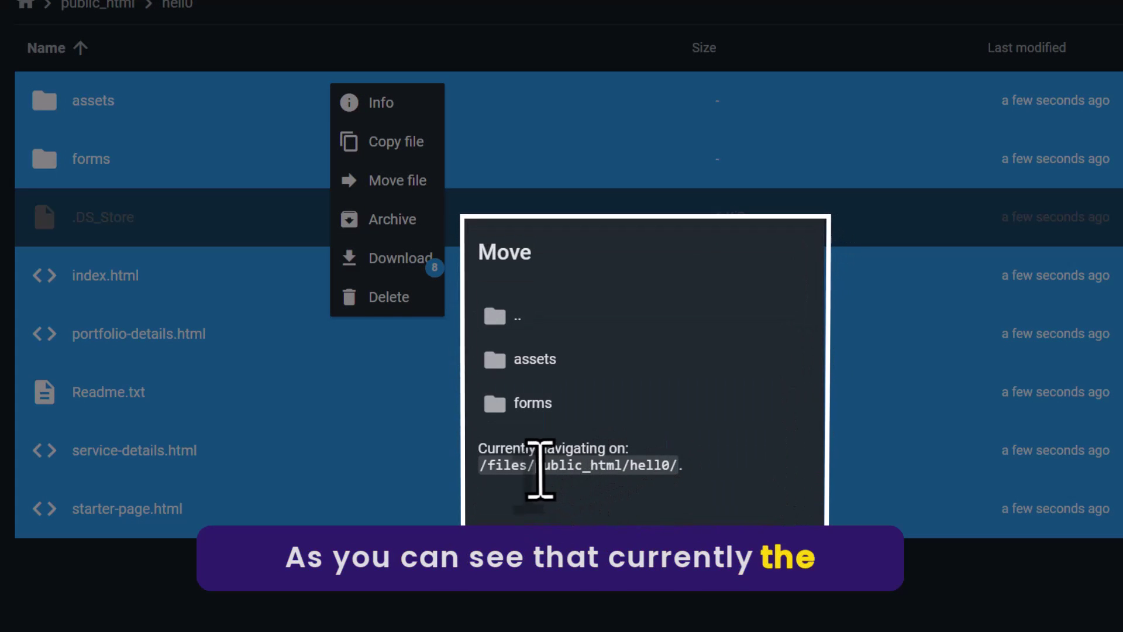
pyautogui.moveTo(534, 465); pyautogui.dragTo(673, 473)
pyautogui.click(657, 461)
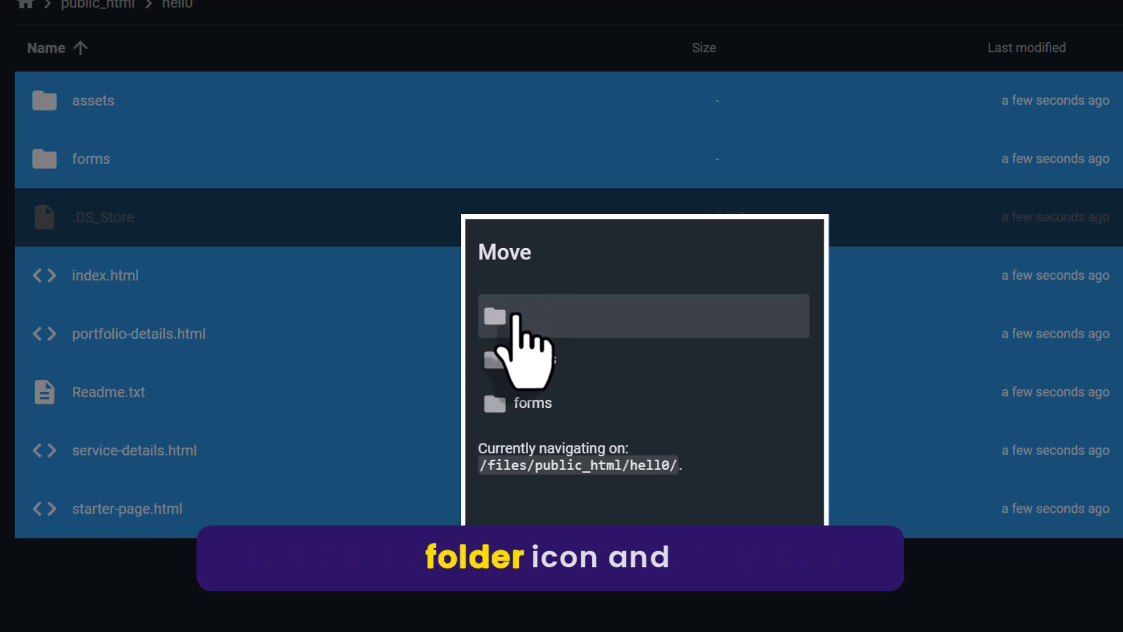
pyautogui.doubleClick(503, 319)
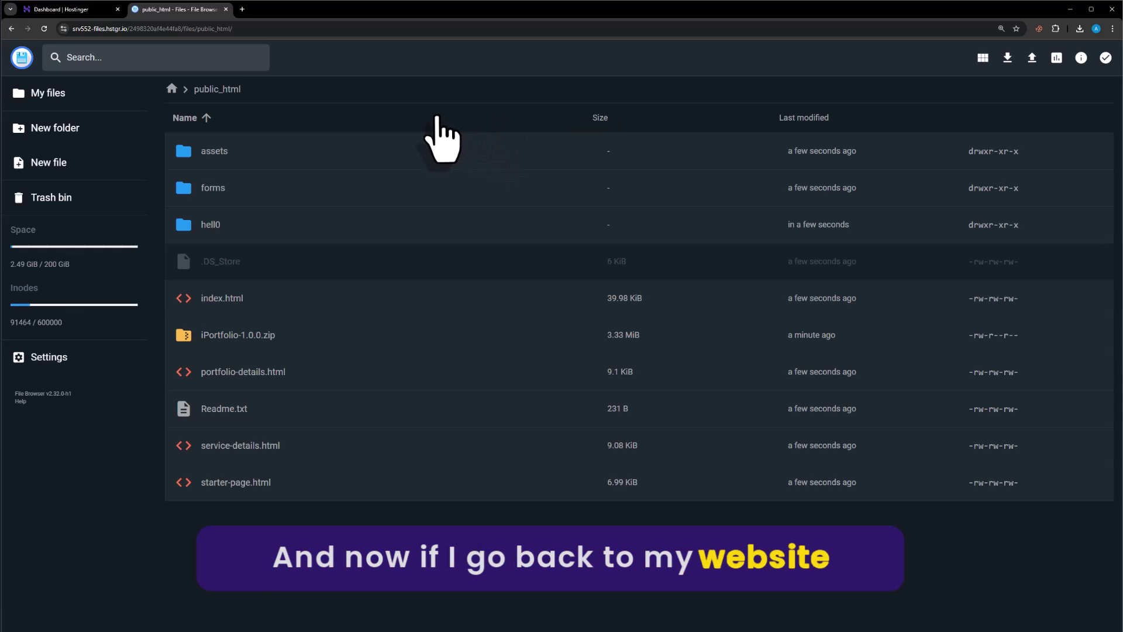
# Open newsite.atharweb.com live, check its About, Resume and Portfolio sections, then return to File Browser.
pyautogui.click(70, 9)
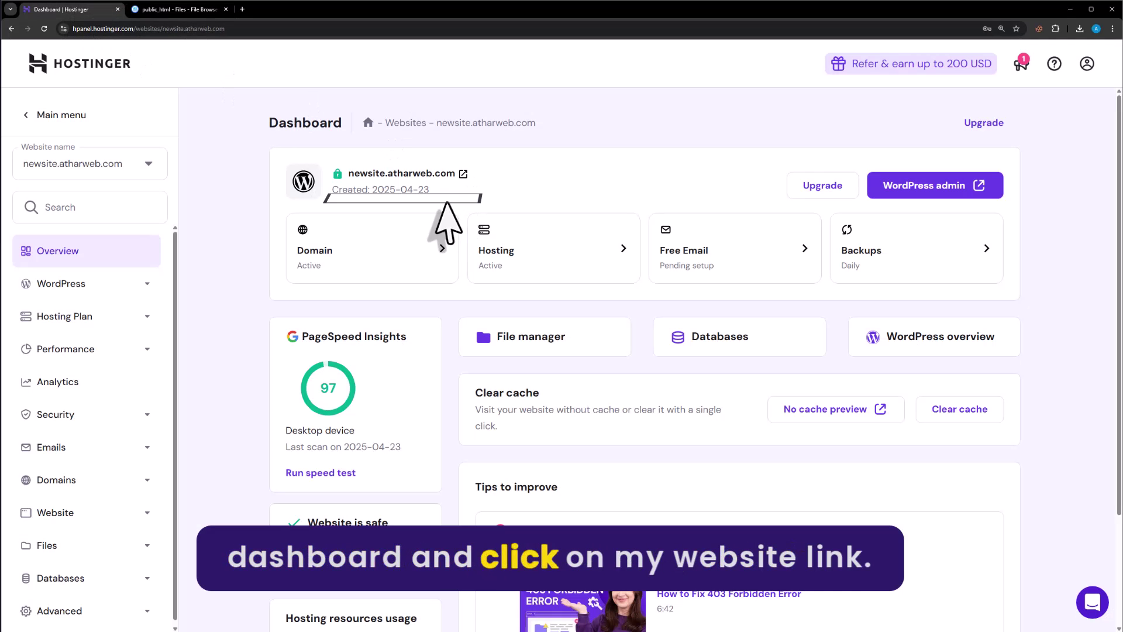
pyautogui.click(401, 176)
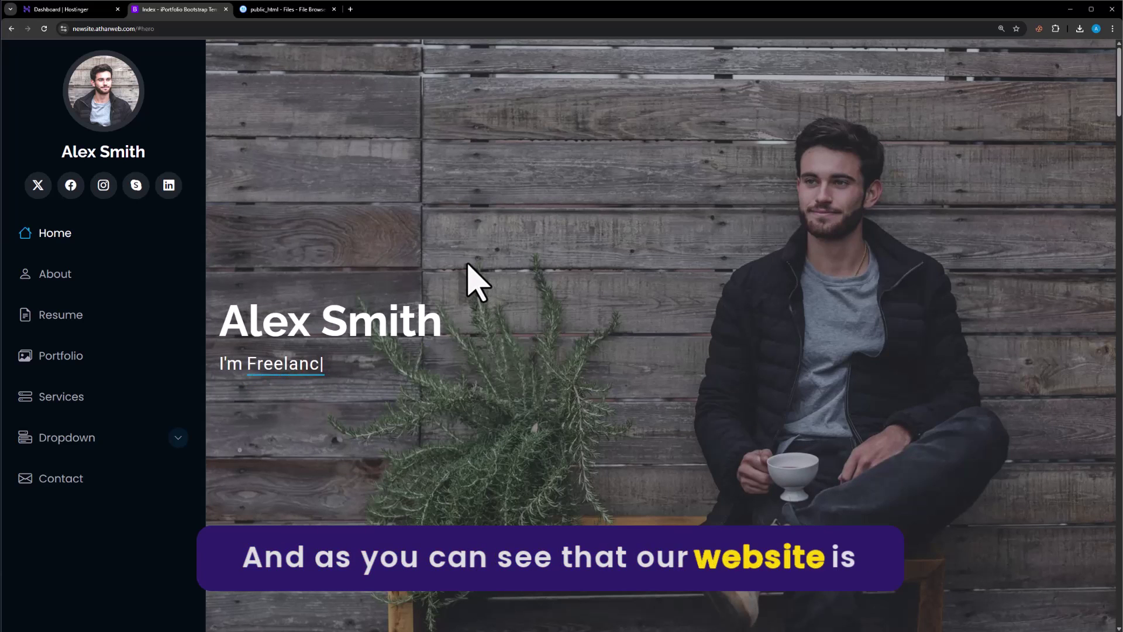
pyautogui.click(54, 277)
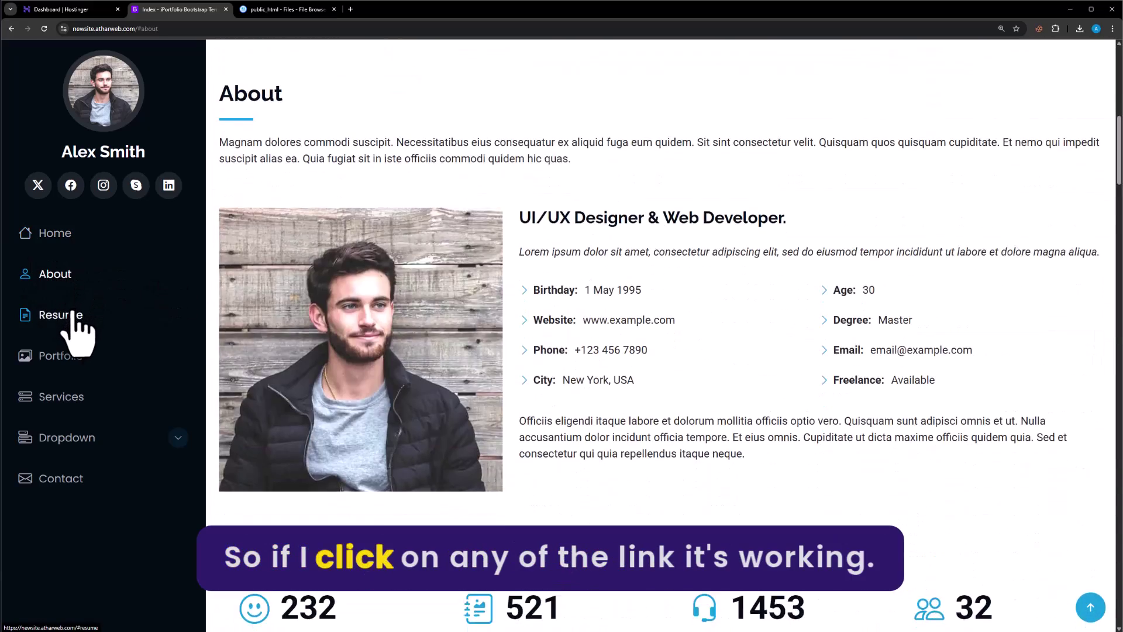
pyautogui.click(74, 316)
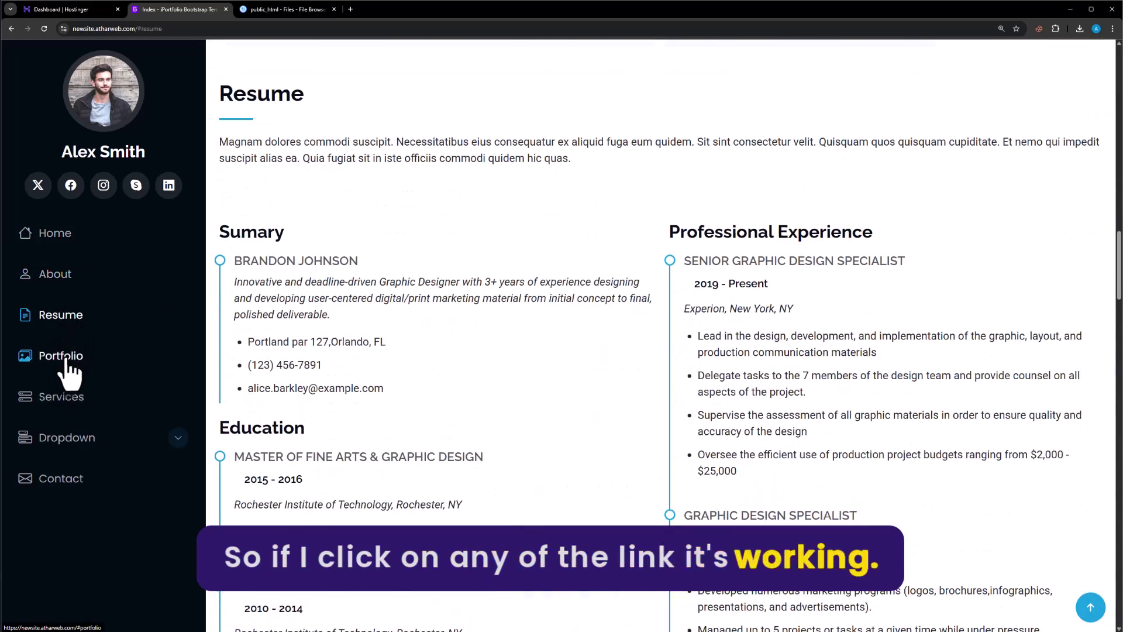
pyautogui.click(66, 361)
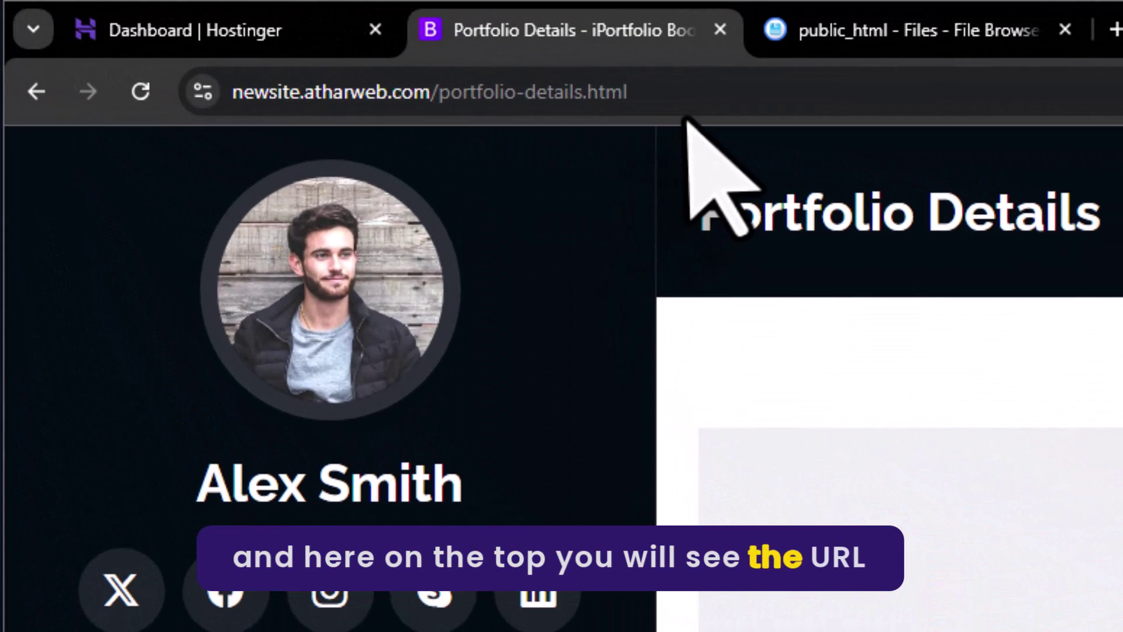
pyautogui.moveTo(550, 87); pyautogui.dragTo(176, 100)
pyautogui.click(936, 30)
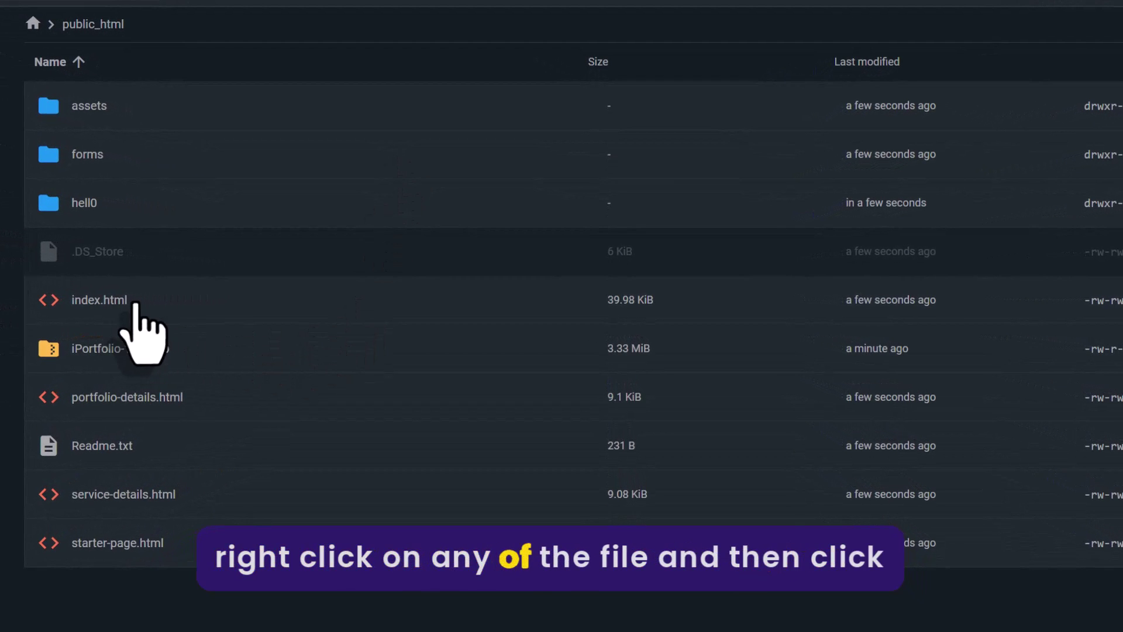
# Open index.html in the code editor, then go back to the Dashboard | Hostinger tab.
pyautogui.rightClick(135, 304)
pyautogui.click(208, 350)
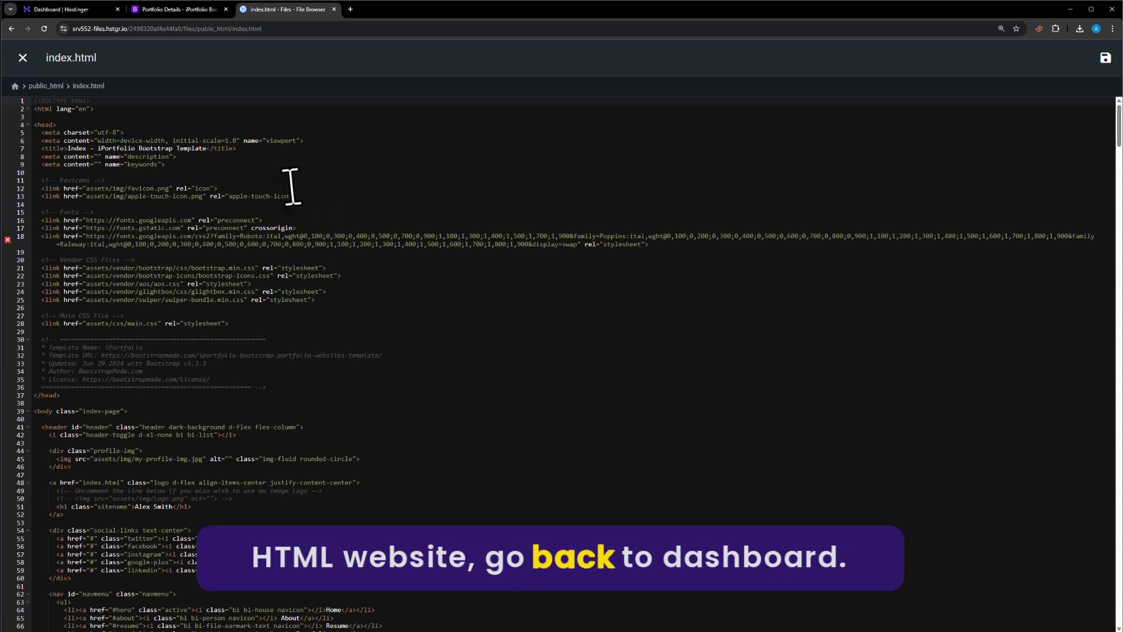
pyautogui.click(88, 9)
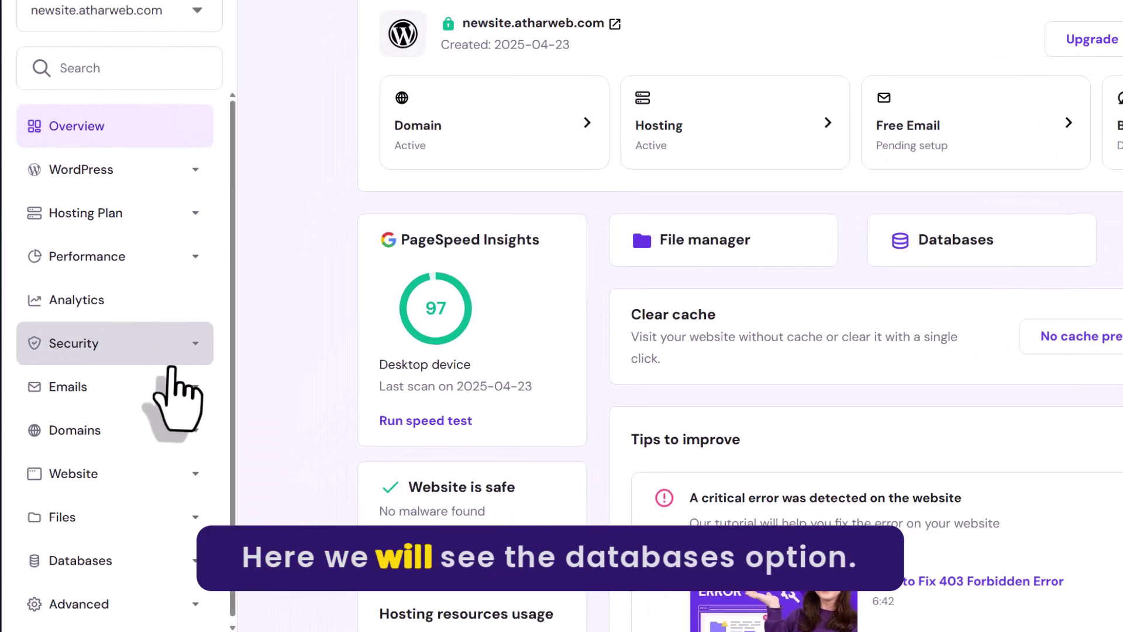
# Submit the create form under Databases > Management, then enter phpMyAdmin for the first listed database.
pyautogui.click(100, 556)
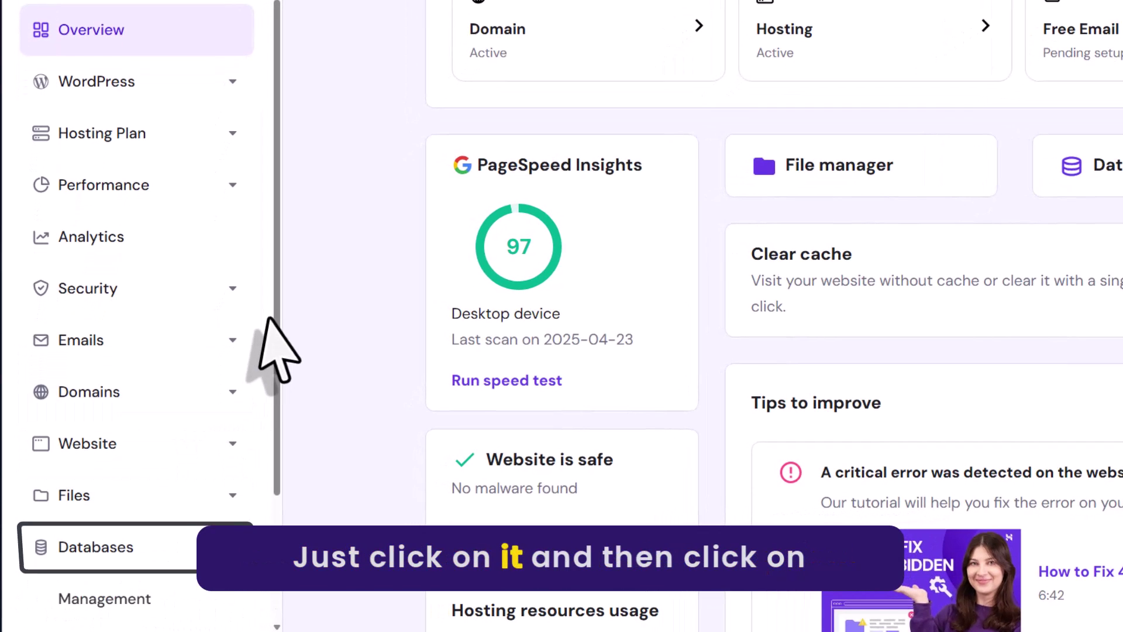
pyautogui.scroll(-3, 198, 468)
pyautogui.click(197, 436)
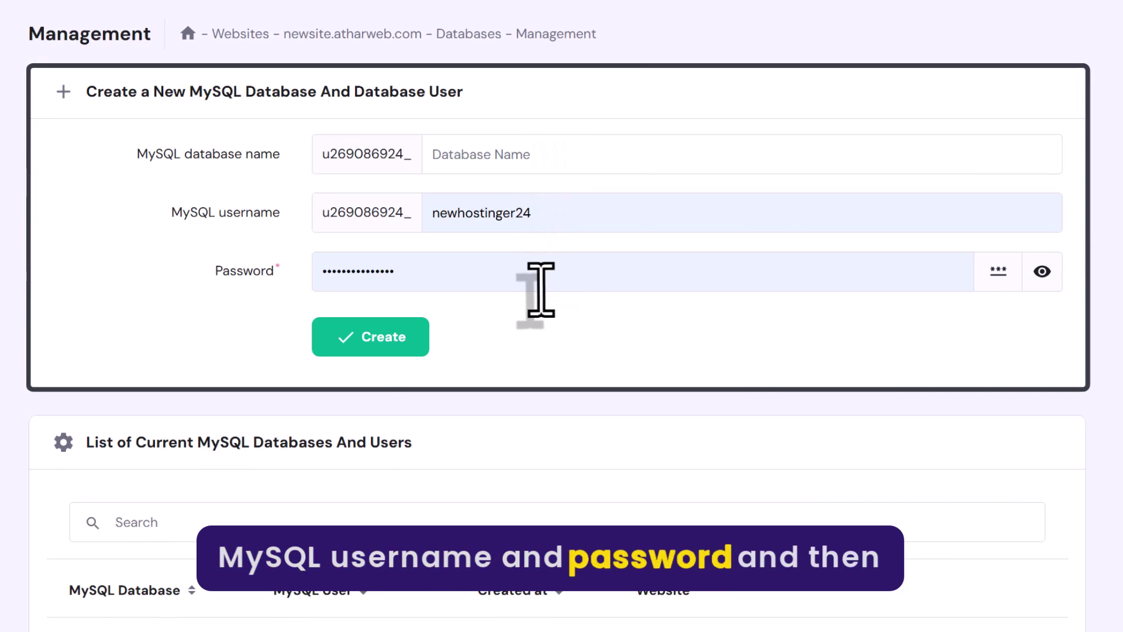
pyautogui.click(386, 340)
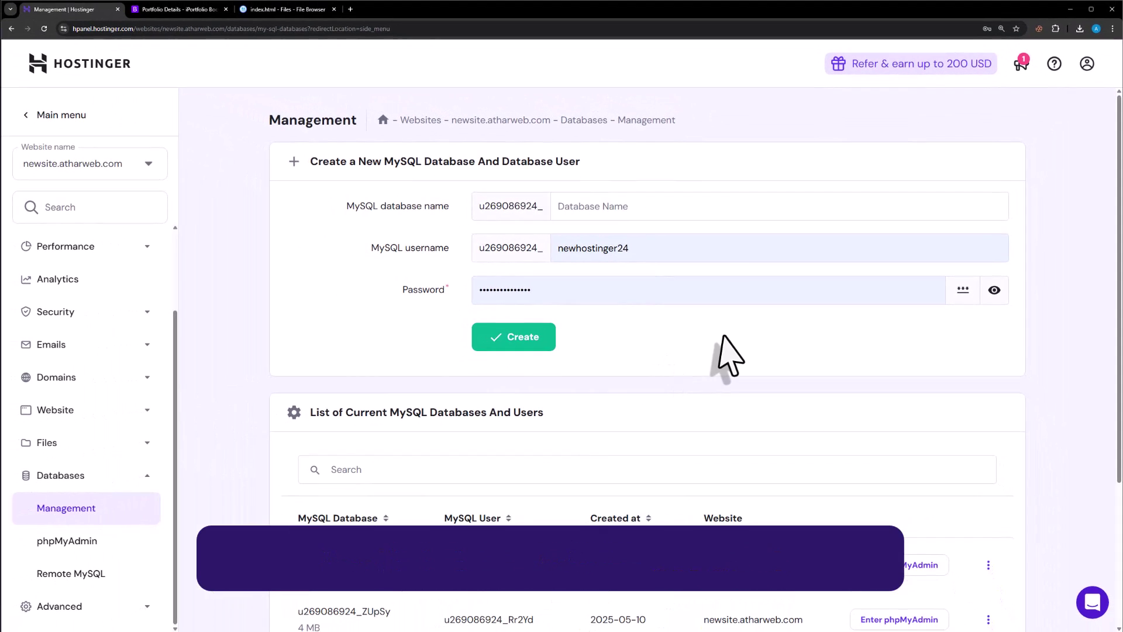
pyautogui.scroll(-3, 731, 357)
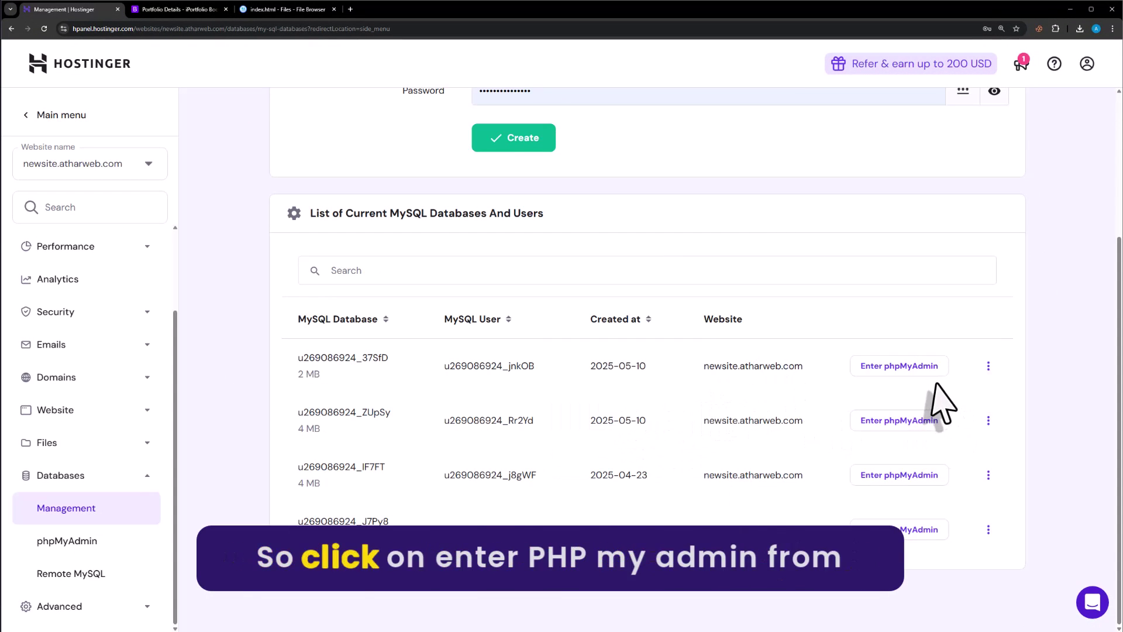
pyautogui.click(913, 372)
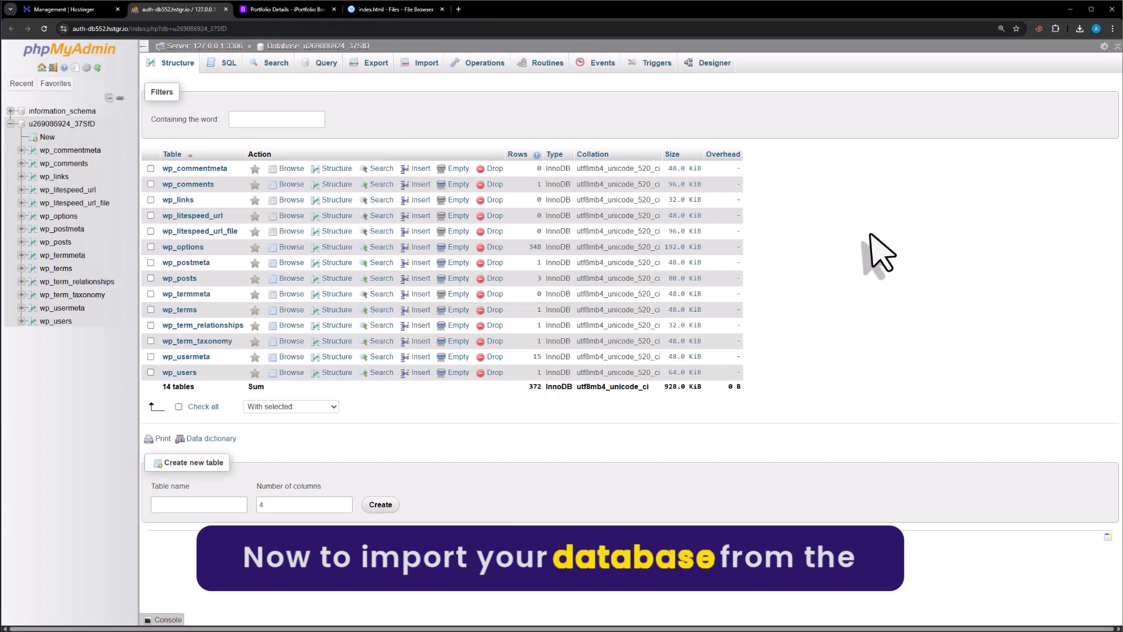
# Open the Import page for database u269086924_37SfD and bring up the file picker for the SQL file.
pyautogui.click(425, 66)
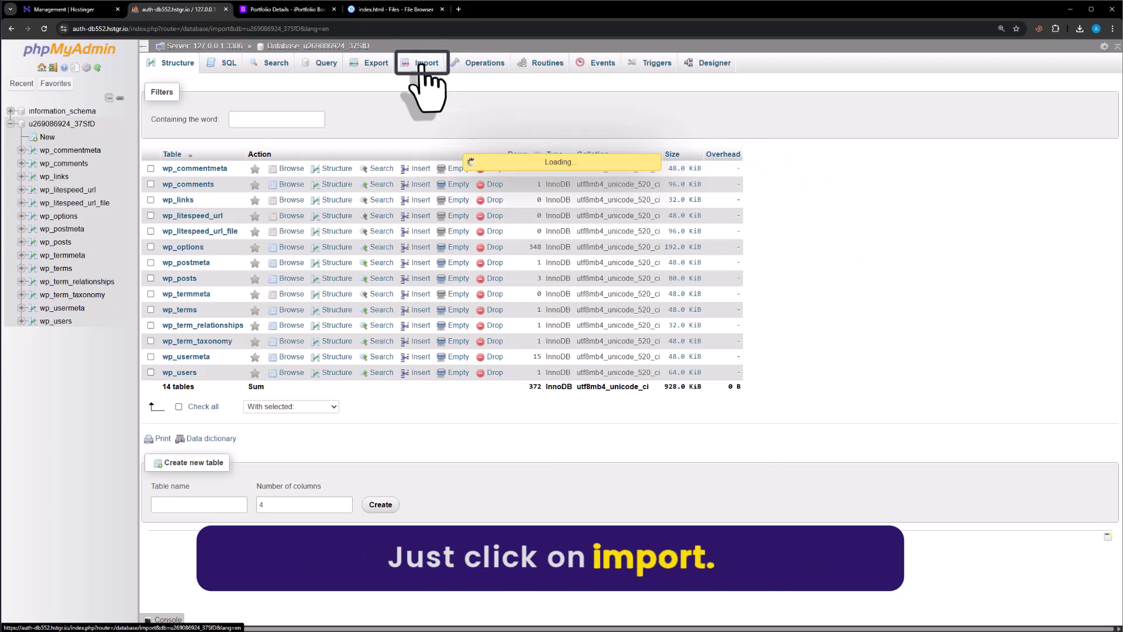
pyautogui.click(294, 205)
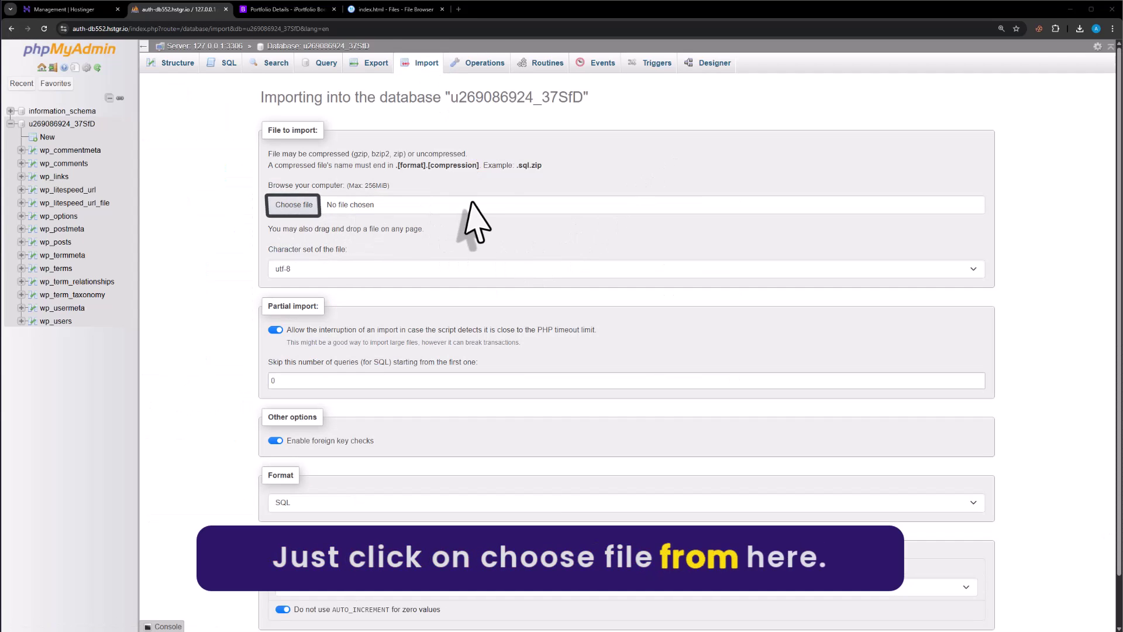